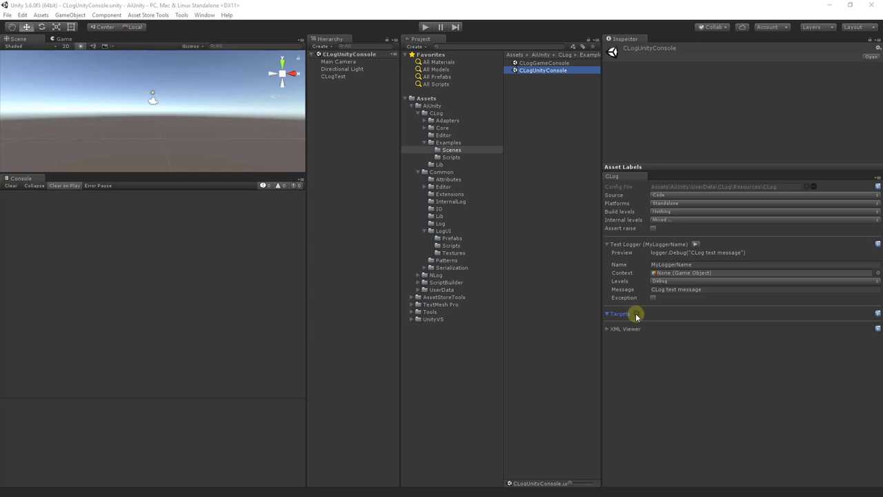
# Step: Add a UnityConsole target to the CLog test logger and expand its Platforms and Log levels settings
pyautogui.click(635, 316)
pyautogui.click(655, 354)
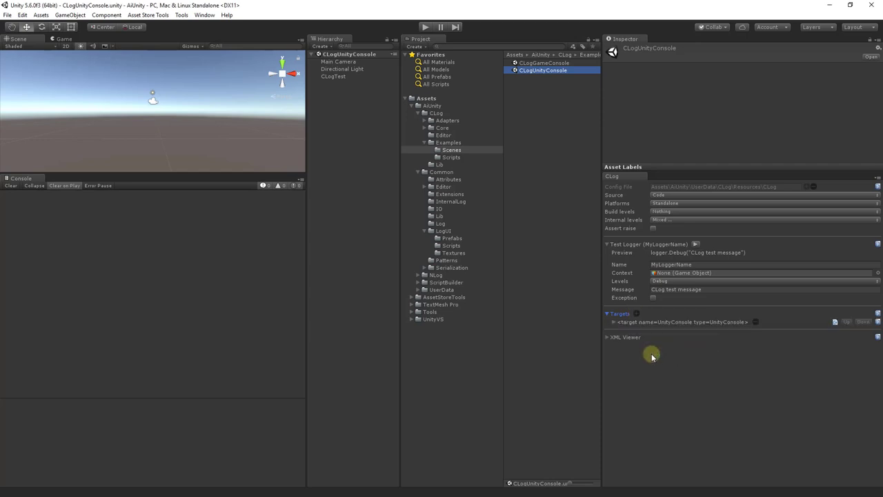
pyautogui.click(613, 323)
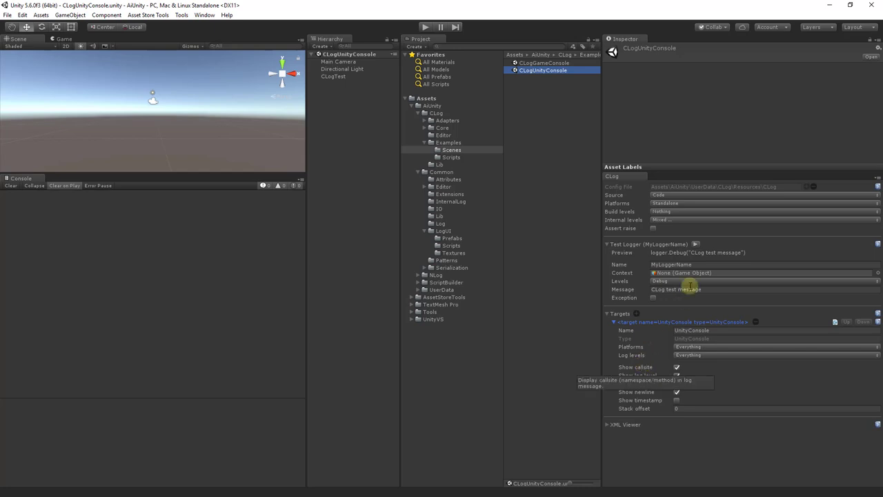
# Step: Send the test logger's message to the Console, then open CLogTest's CLogExample.cs script in Visual Studio
pyautogui.click(697, 246)
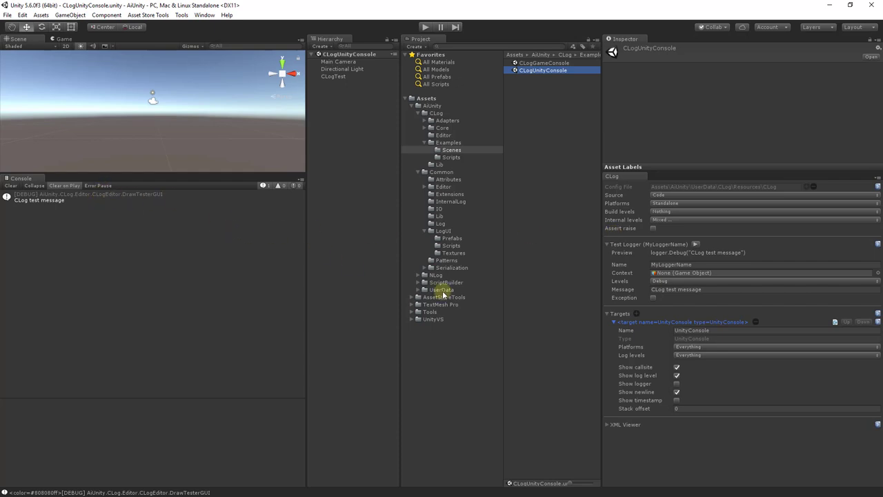
pyautogui.click(549, 74)
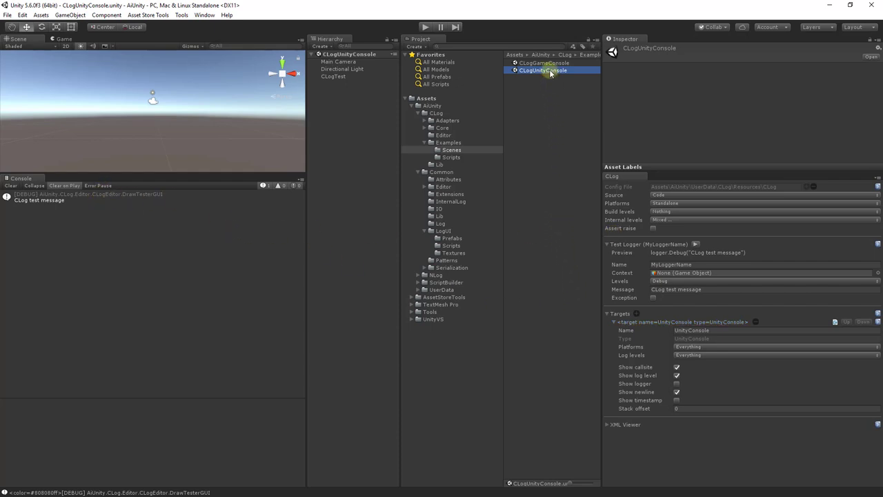
pyautogui.click(337, 77)
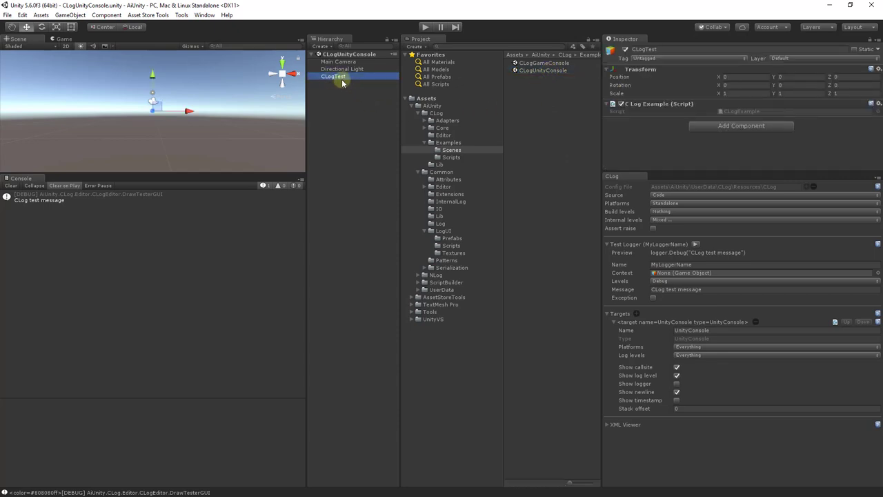
pyautogui.doubleClick(739, 112)
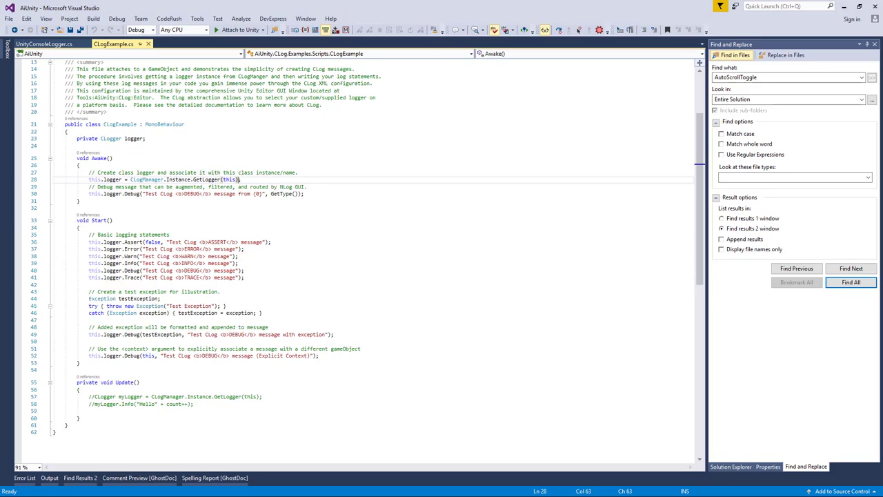
# Step: Back in Unity, run and stop the scene so the Console lists CLogExample's Awake and Start messages
pyautogui.hotkey('alt', 'Tab')
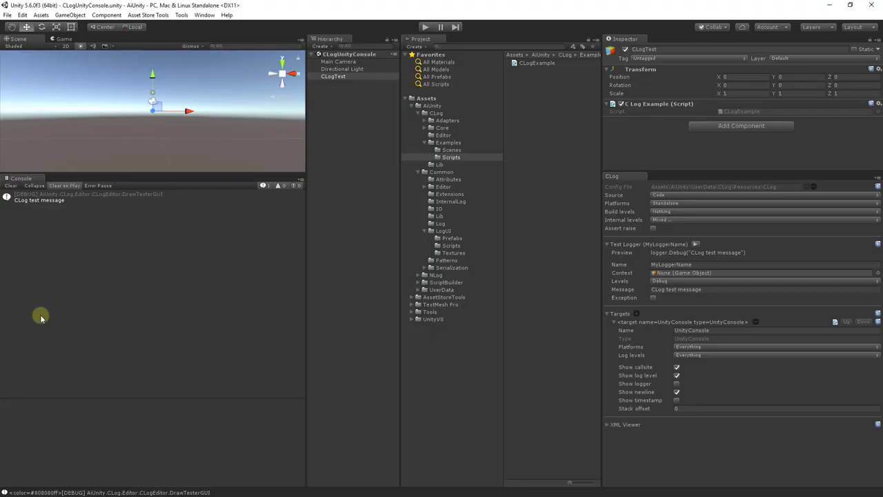
pyautogui.click(425, 28)
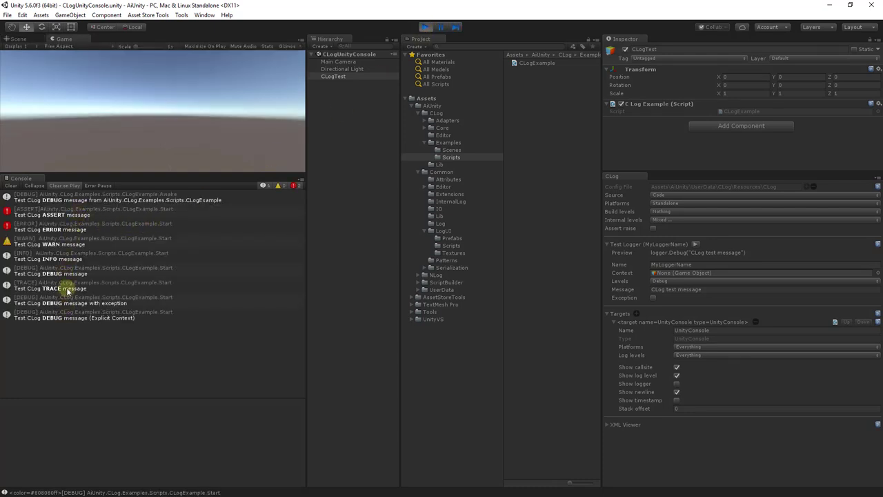
pyautogui.click(424, 27)
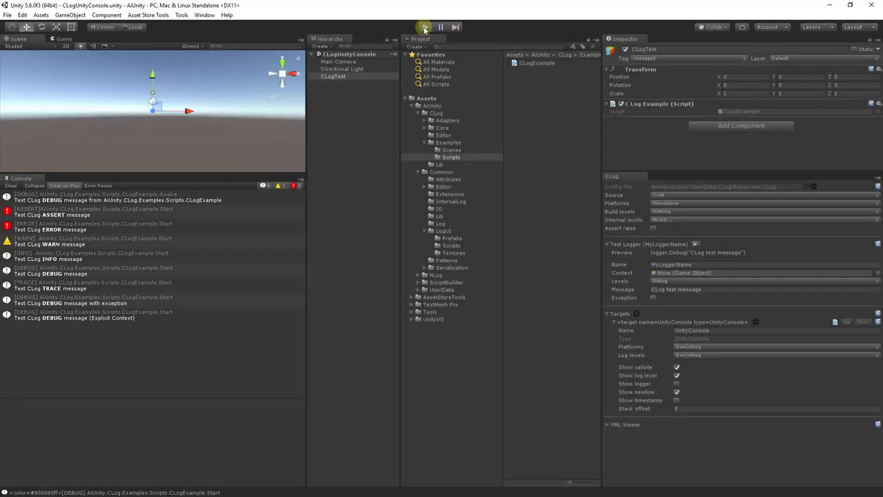
# Step: Clear the Console, add a GameConsole target, and browse Common > LogUI > Prefabs before returning to Scenes
pyautogui.click(11, 186)
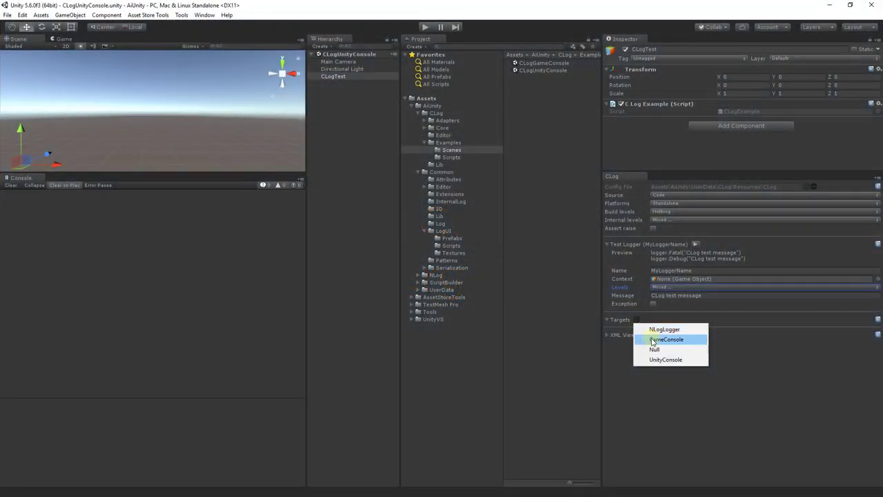
pyautogui.click(664, 338)
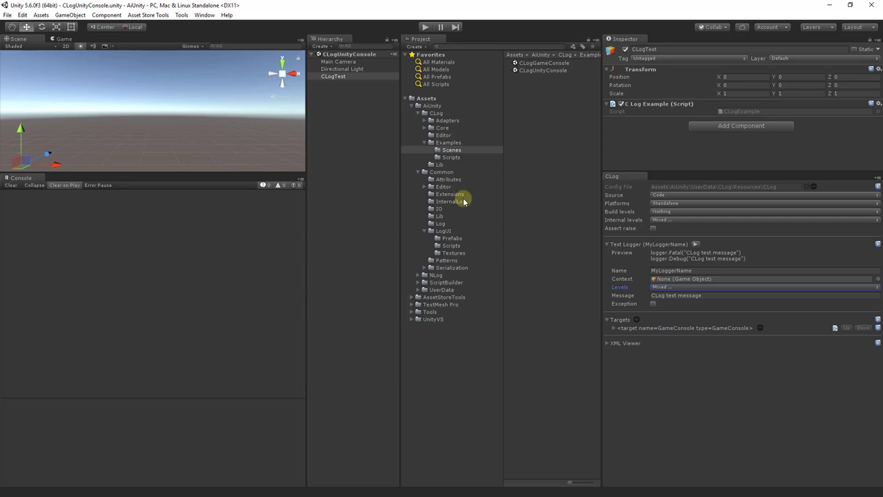
pyautogui.click(446, 172)
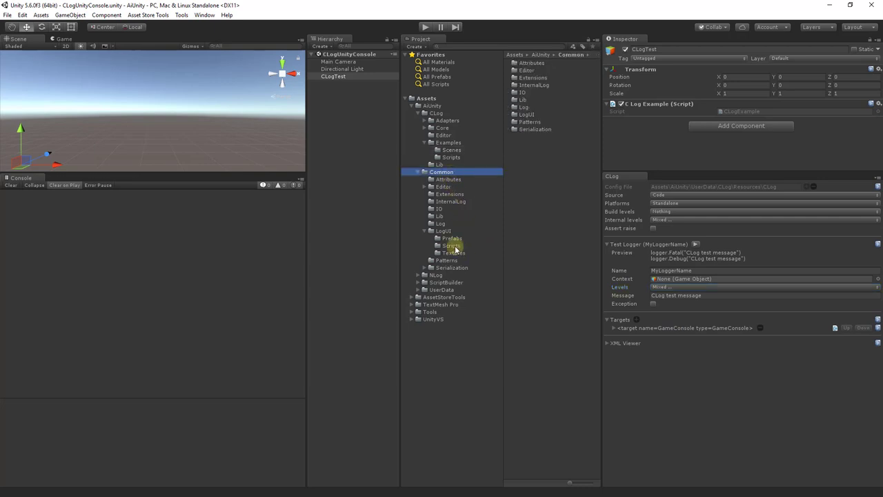
pyautogui.click(452, 238)
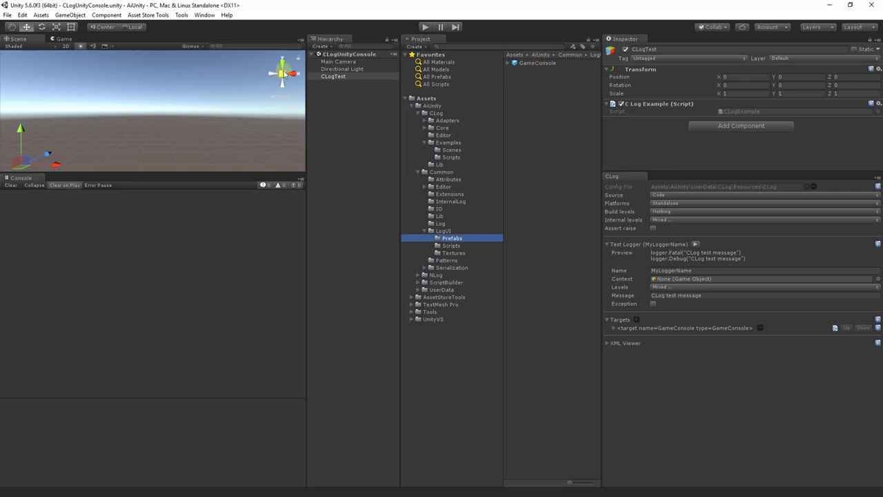
pyautogui.click(452, 150)
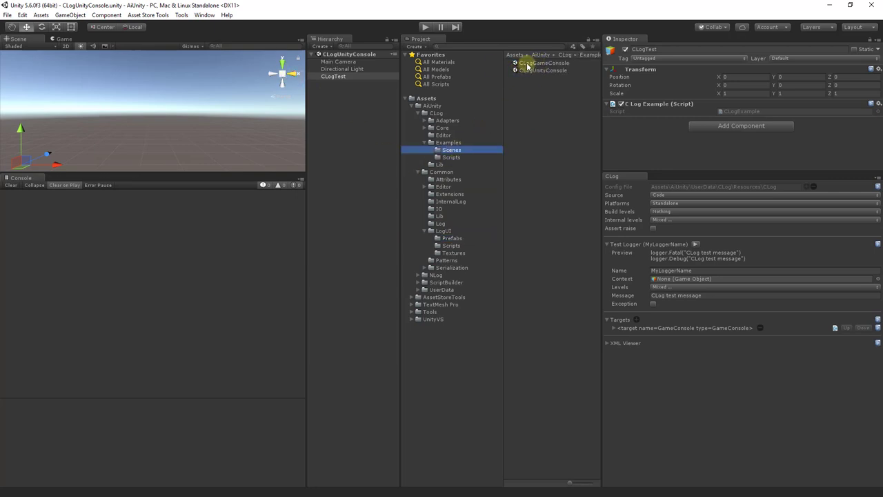
# Step: Open the CLogGameConsole scene and select its CLogTest object
pyautogui.doubleClick(528, 63)
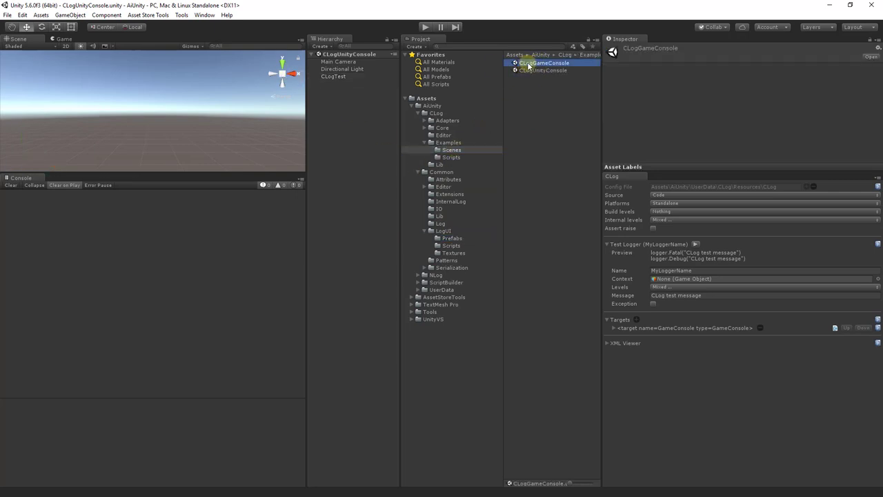
pyautogui.click(341, 76)
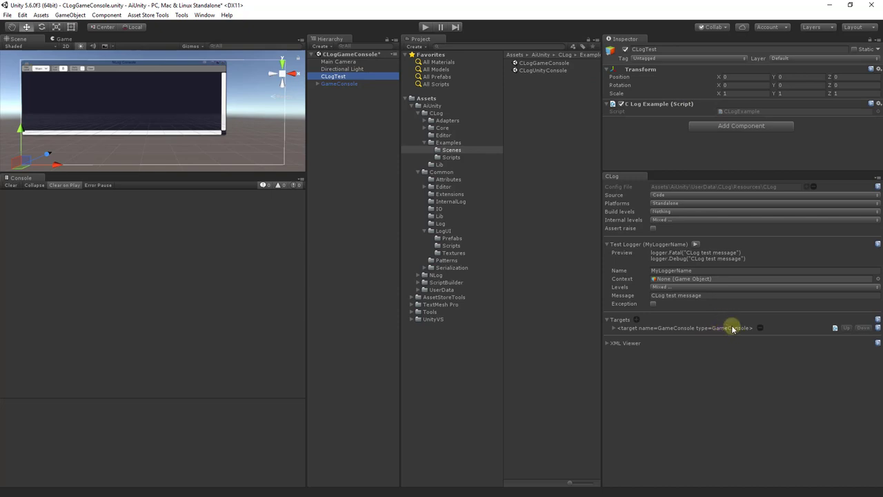
# Step: Expand GameConsole through GameConsoleController, GameConsolePanel, ContentPanel, Scroll View and Viewport, then inspect NLogContent's Content Size Fitter
pyautogui.click(317, 85)
pyautogui.click(323, 91)
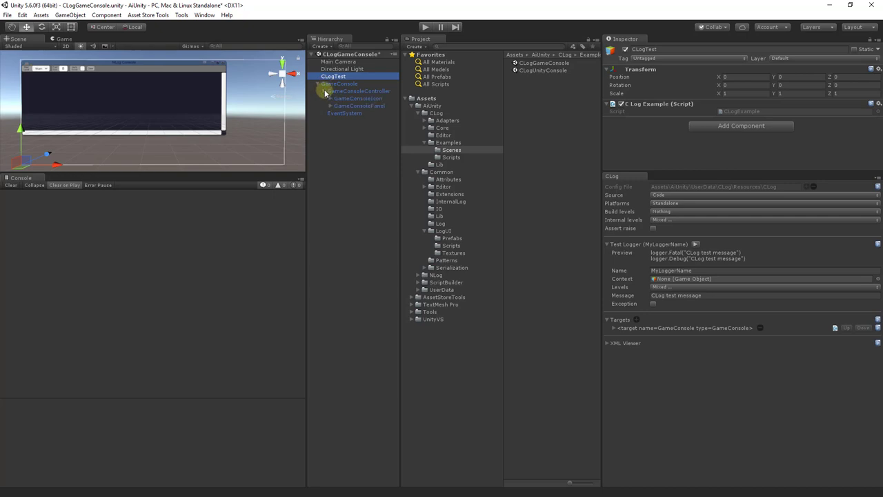
pyautogui.click(329, 105)
pyautogui.click(336, 121)
pyautogui.click(344, 135)
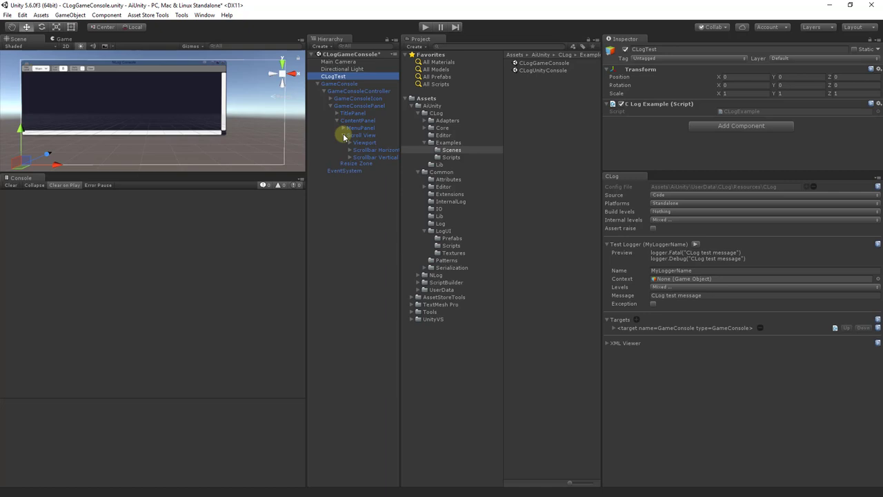
pyautogui.click(349, 142)
pyautogui.click(376, 150)
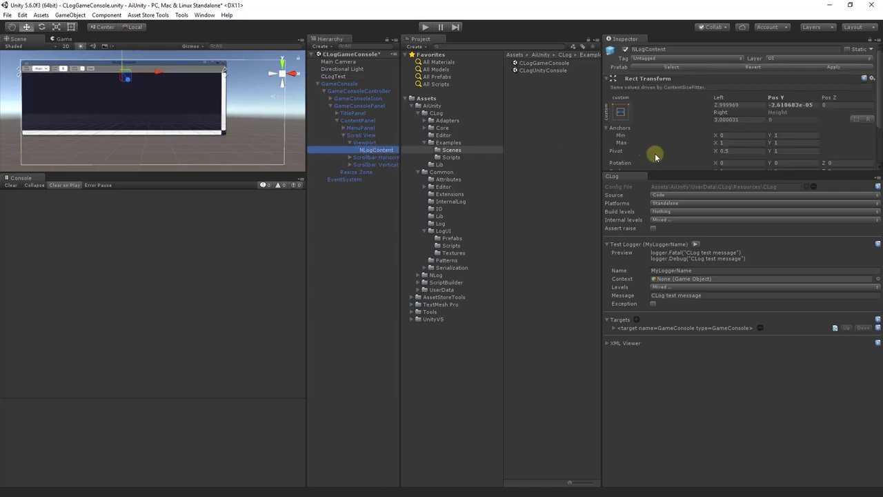
pyautogui.scroll(-4, 680, 146)
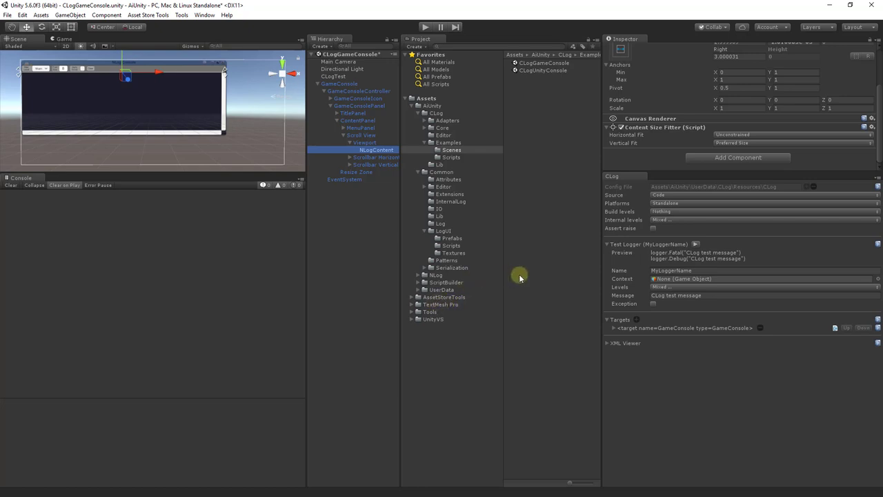
# Step: Start the scene and maximize the Game view
pyautogui.click(426, 27)
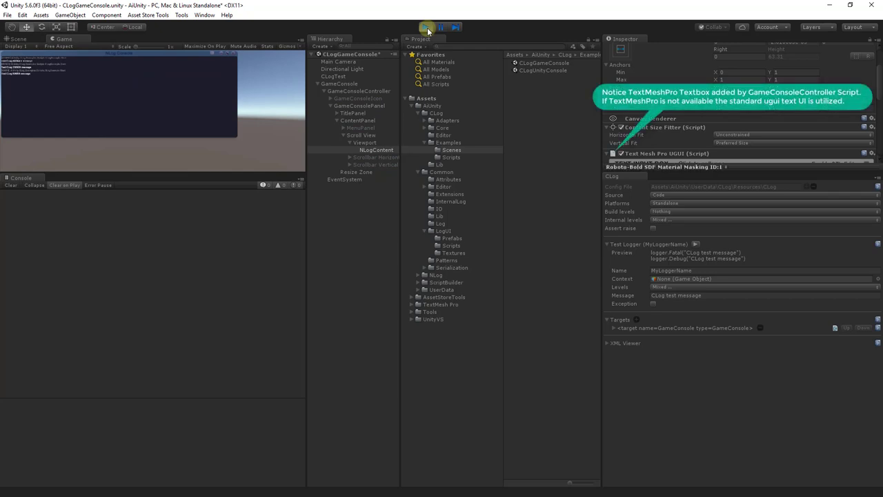
pyautogui.rightClick(302, 39)
pyautogui.click(314, 73)
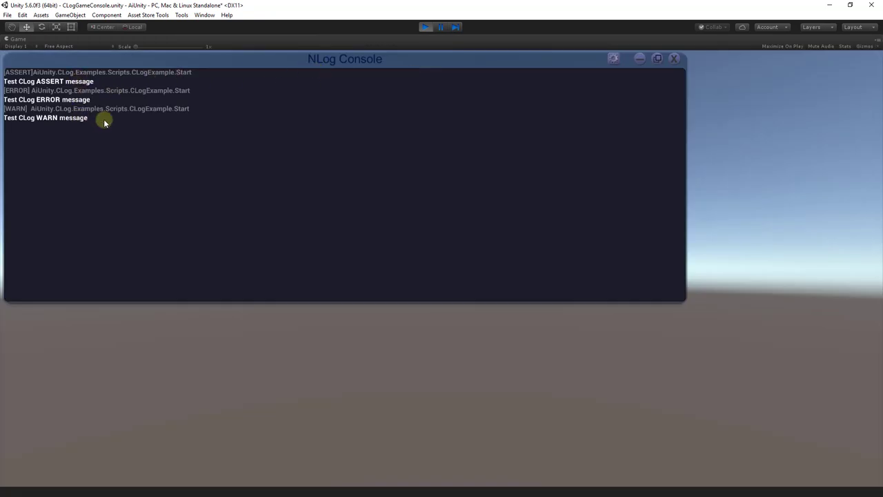
# Step: Minimize and restore the in-game NLog Console, reveal its settings bar, then restore the Game view size
pyautogui.click(641, 59)
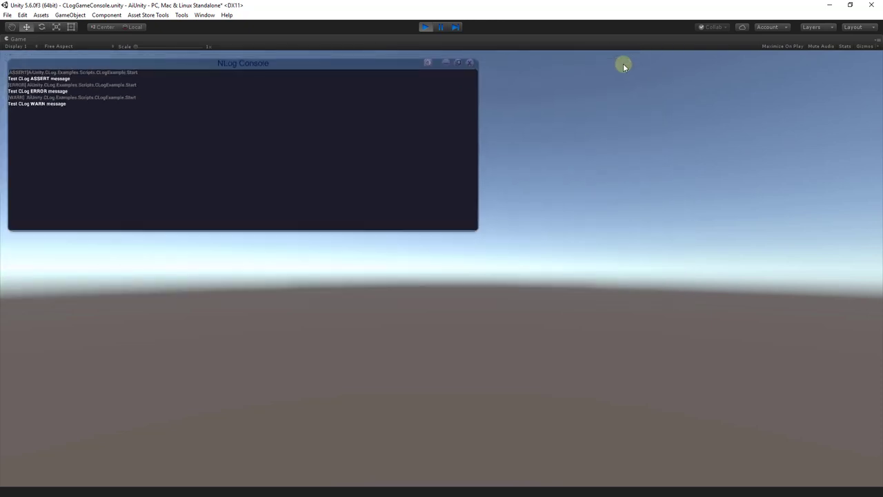
pyautogui.click(34, 88)
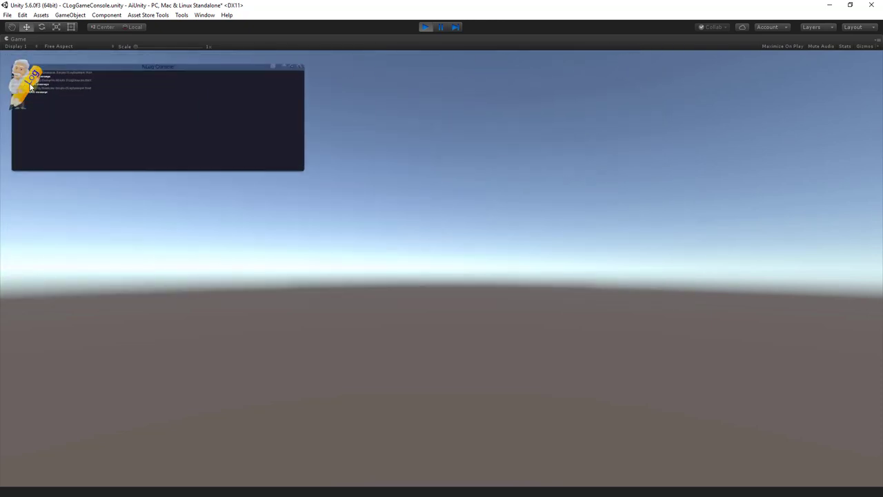
pyautogui.click(614, 60)
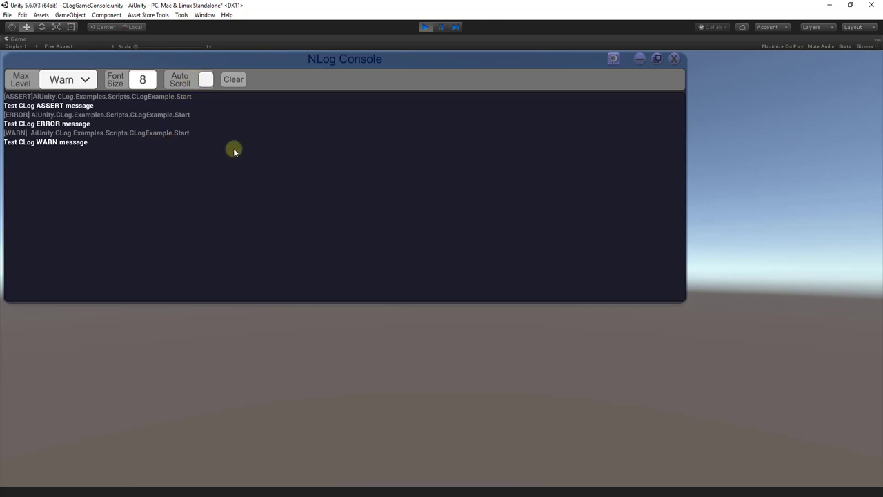
pyautogui.click(878, 42)
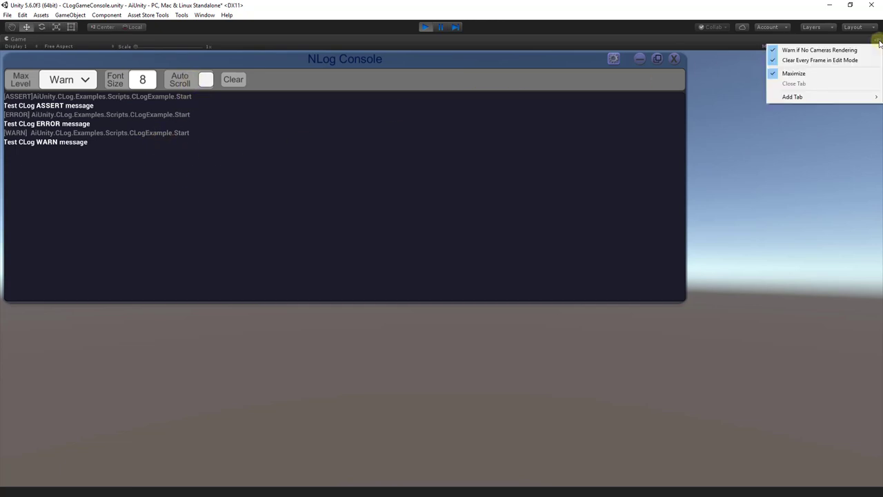
pyautogui.click(795, 73)
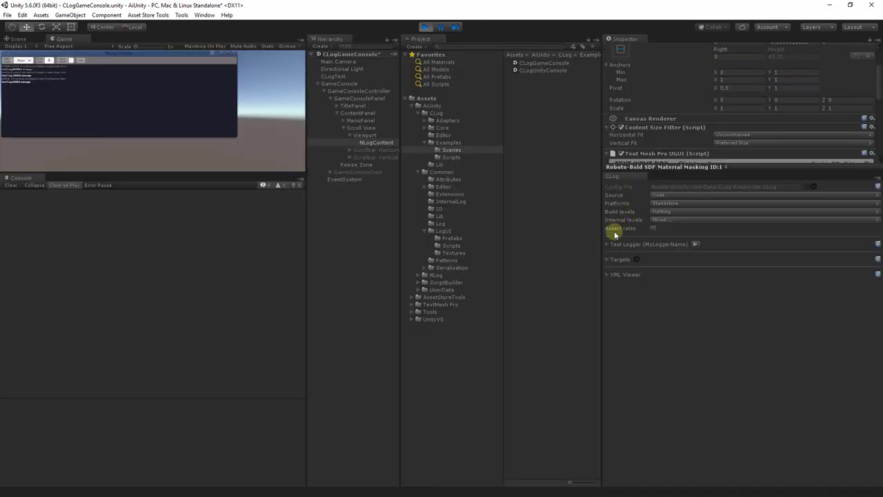
# Step: Add Fatal to the test logger's Debug level and send the test messages to the GameConsole target
pyautogui.click(607, 244)
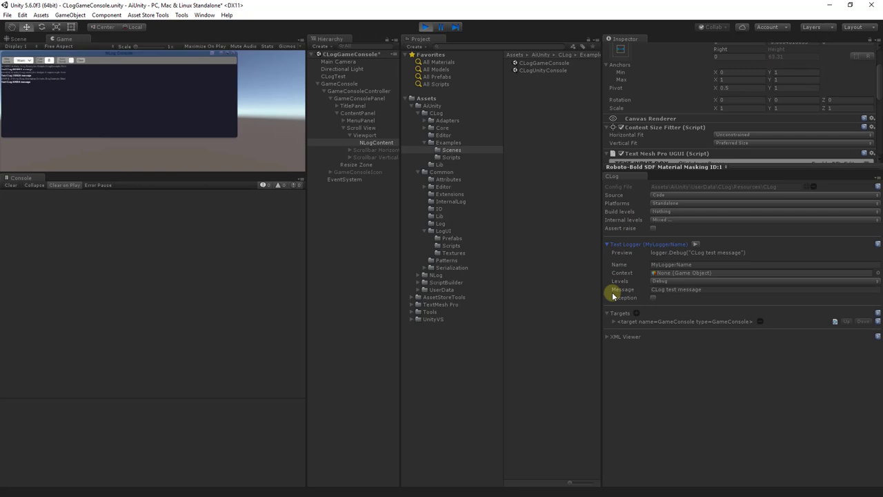
pyautogui.click(614, 322)
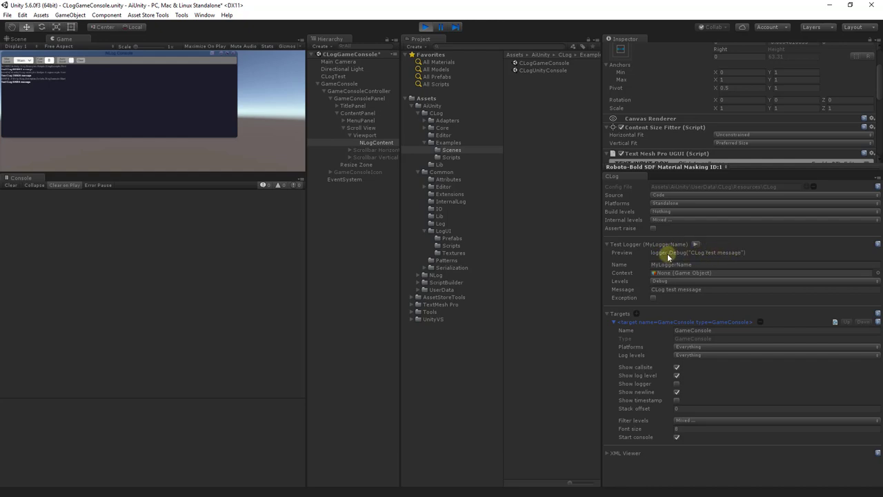
pyautogui.click(667, 281)
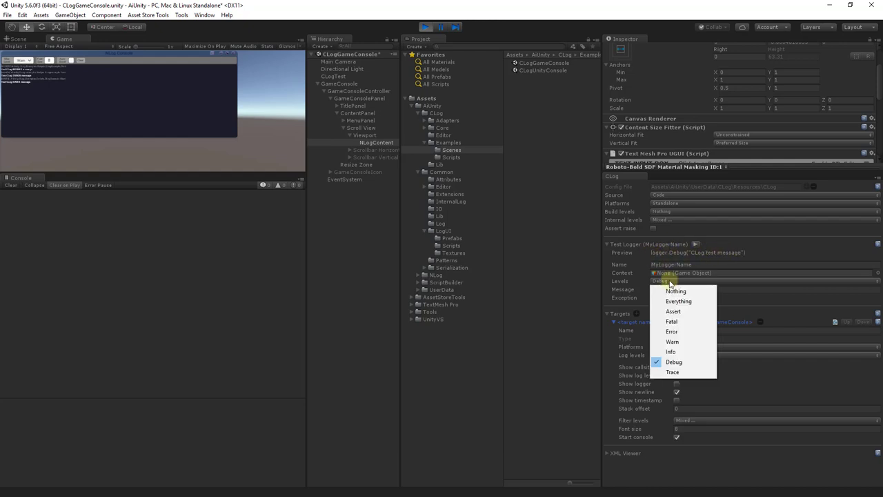
pyautogui.click(674, 322)
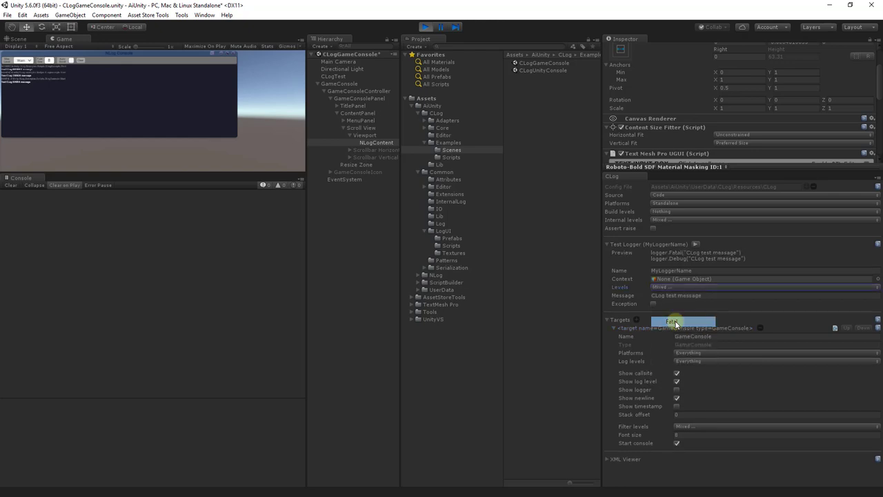
pyautogui.click(695, 245)
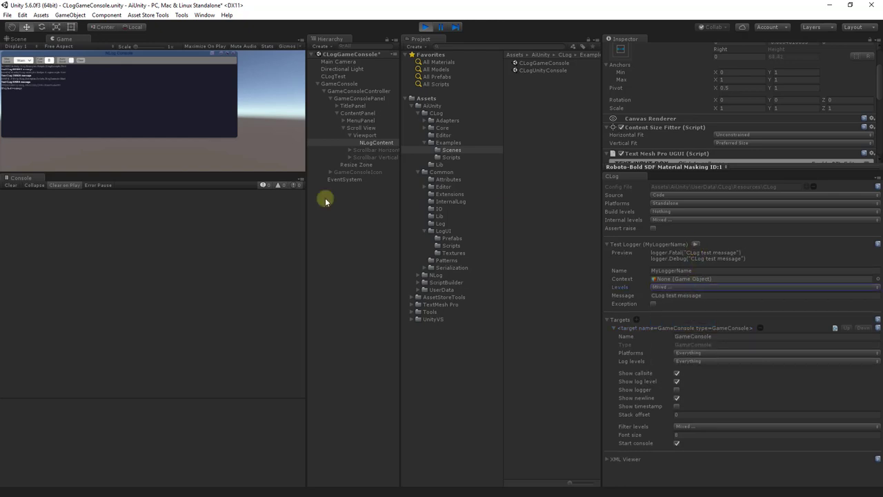
# Step: Remove the GameConsole target and add an NLogLogger target in its place
pyautogui.click(762, 328)
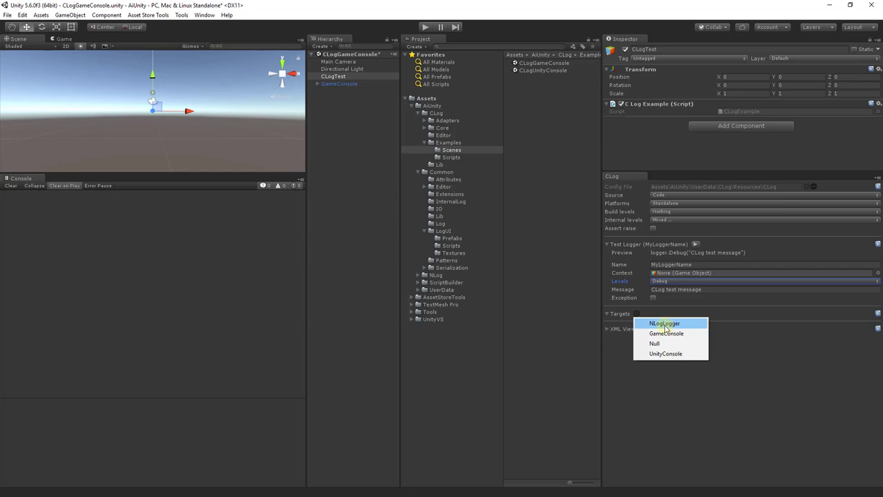
pyautogui.click(664, 324)
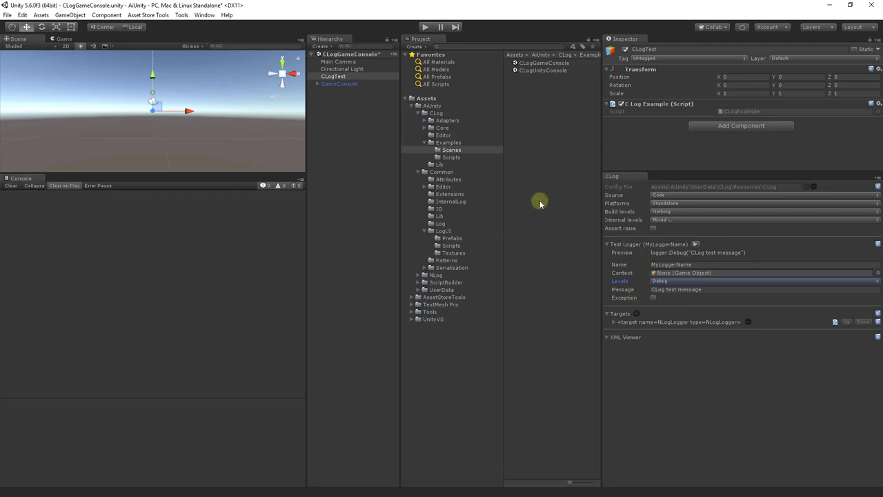
# Step: Dock the AiUnity NLog Control Panel beside the CLog settings, expand its Targets, and send an NLog test message
pyautogui.click(182, 15)
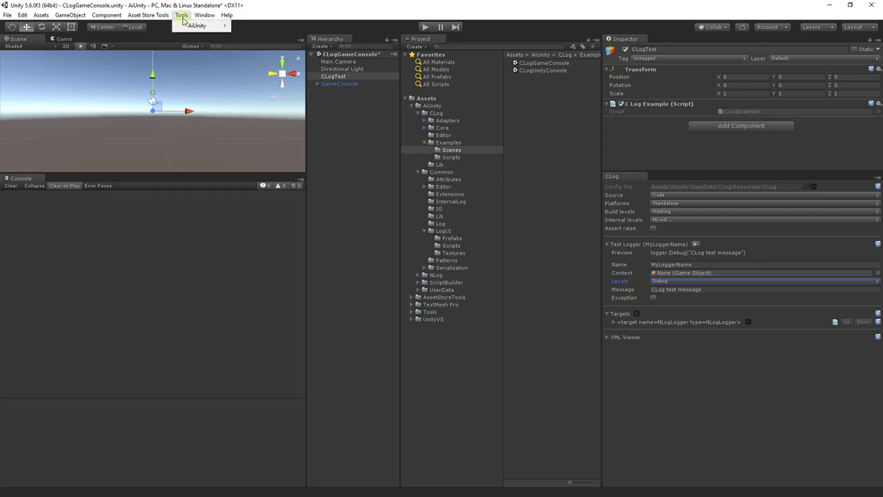
pyautogui.moveTo(198, 26)
pyautogui.moveTo(252, 37)
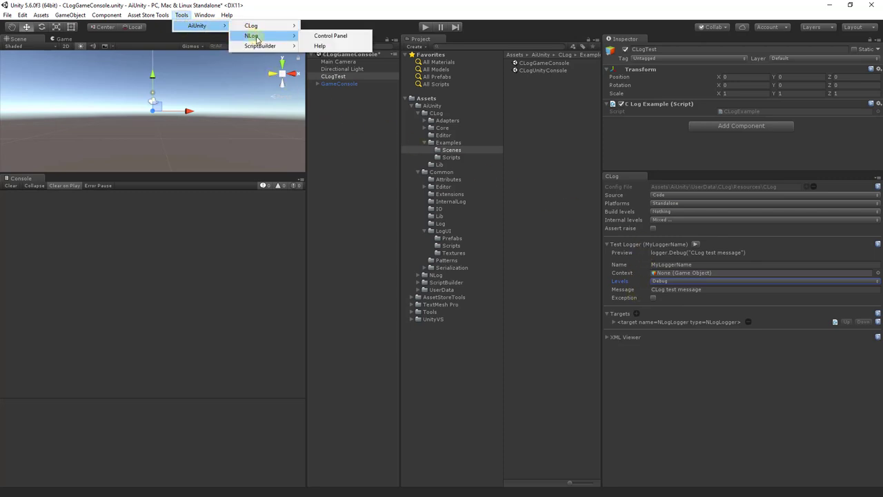
pyautogui.click(322, 34)
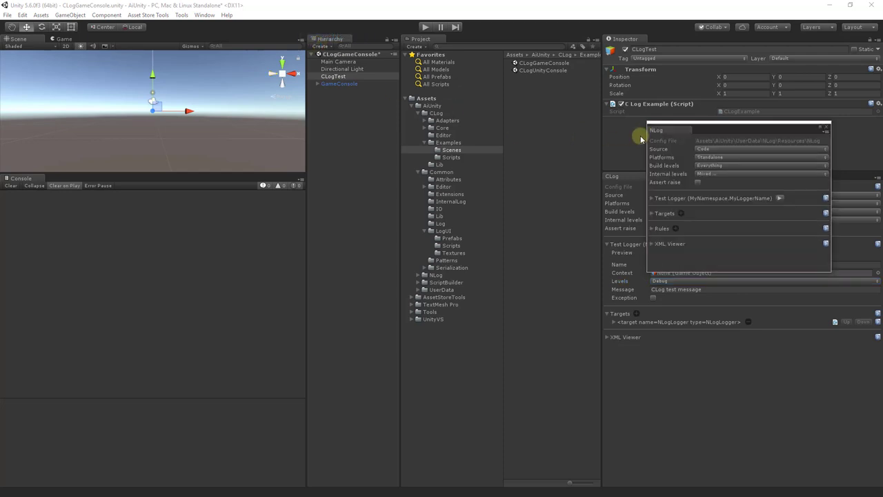
pyautogui.moveTo(654, 128); pyautogui.dragTo(652, 178)
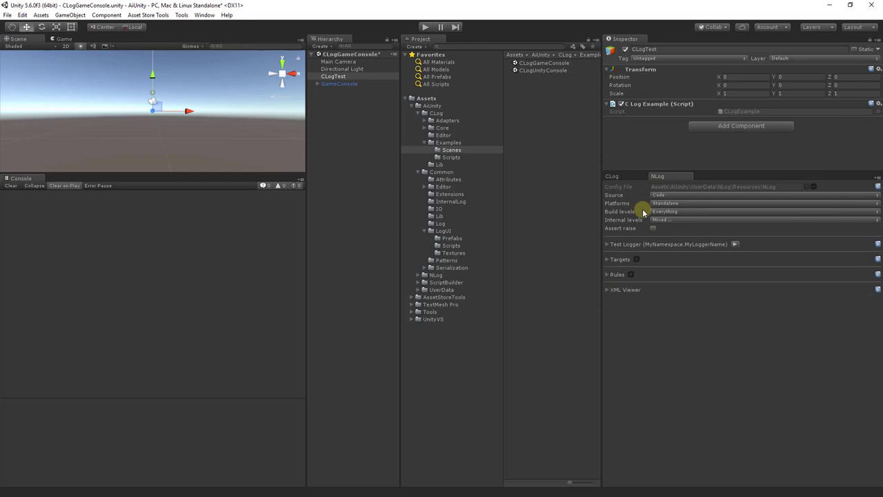
pyautogui.click(608, 260)
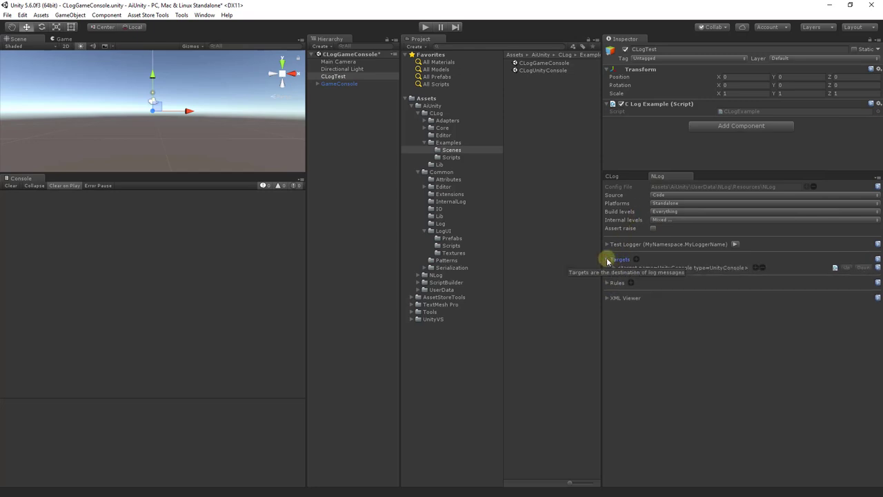
pyautogui.click(735, 244)
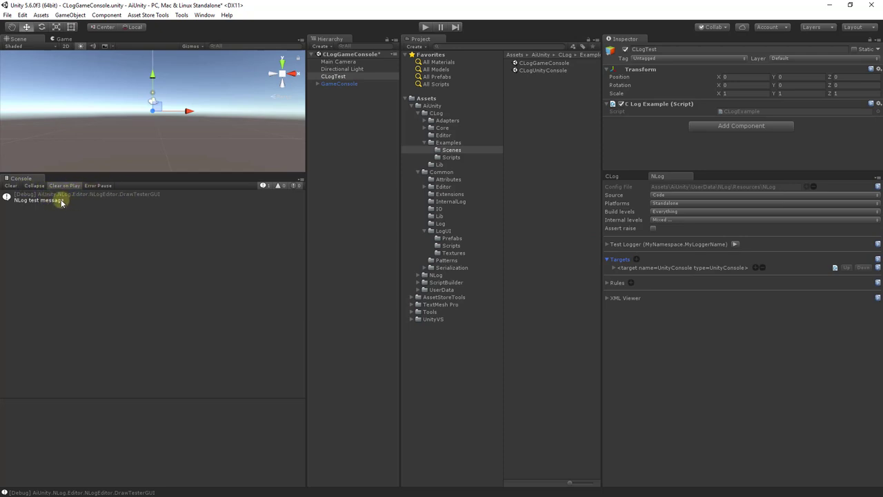
# Step: Return to the CLog settings and fire the Test Logger message through the NLogLogger target
pyautogui.click(610, 178)
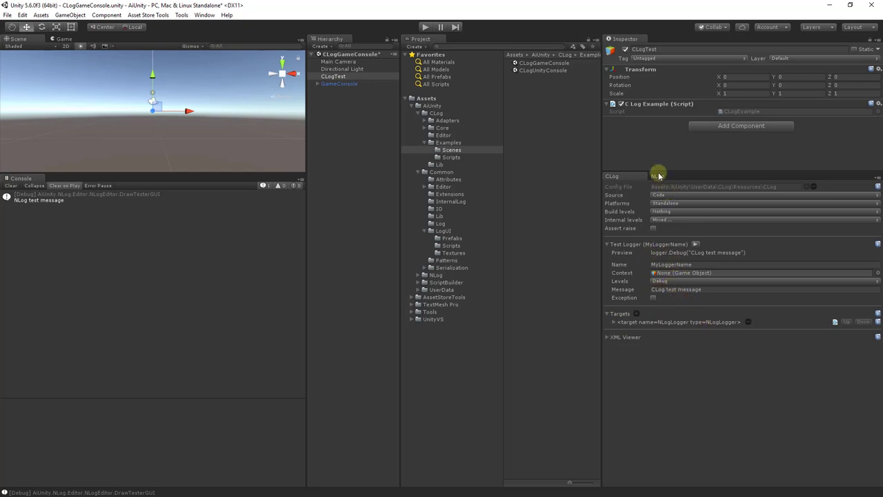
pyautogui.click(695, 244)
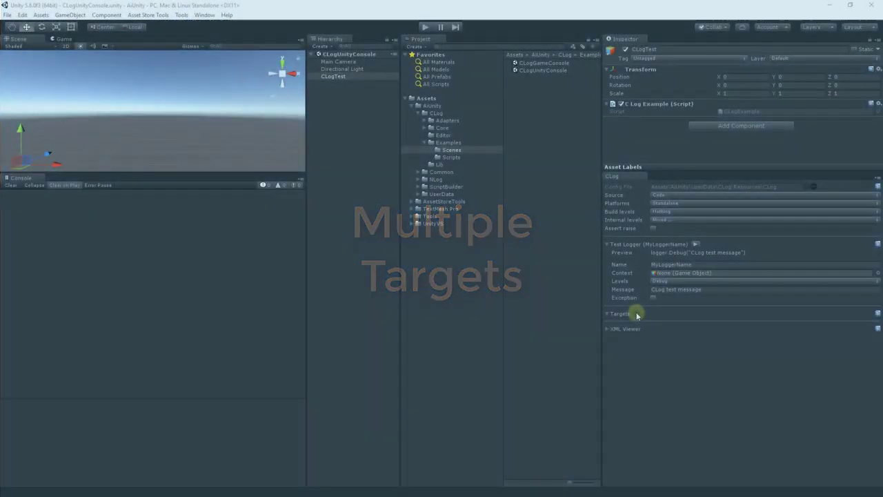
# Step: Add a UnityConsole target and a GameConsole target to the CLog test logger's Targets list
pyautogui.click(642, 313)
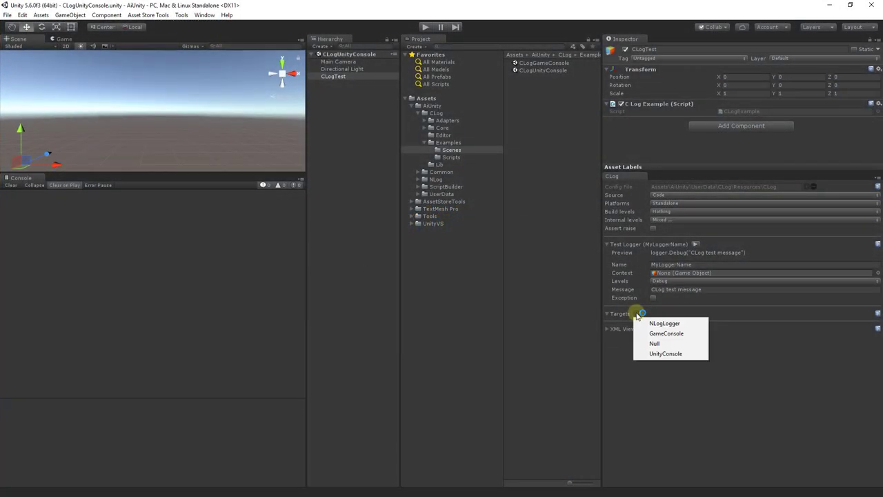
pyautogui.click(665, 353)
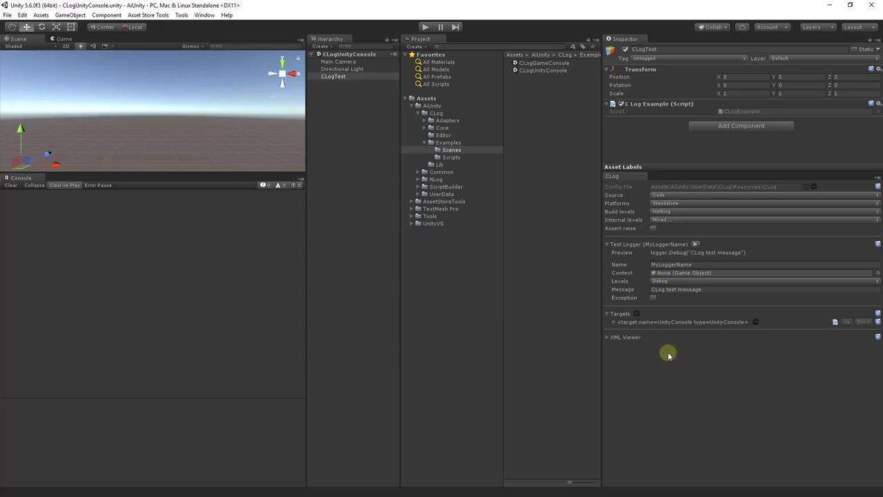
pyautogui.click(638, 314)
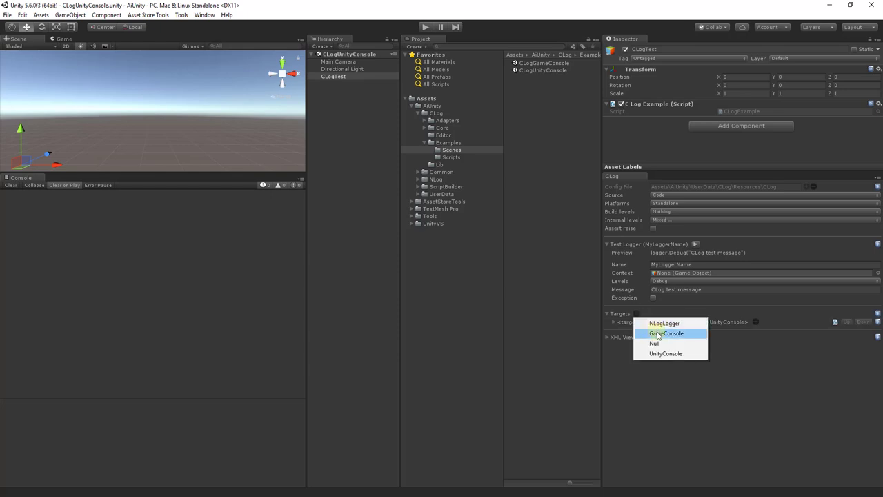
pyautogui.click(657, 335)
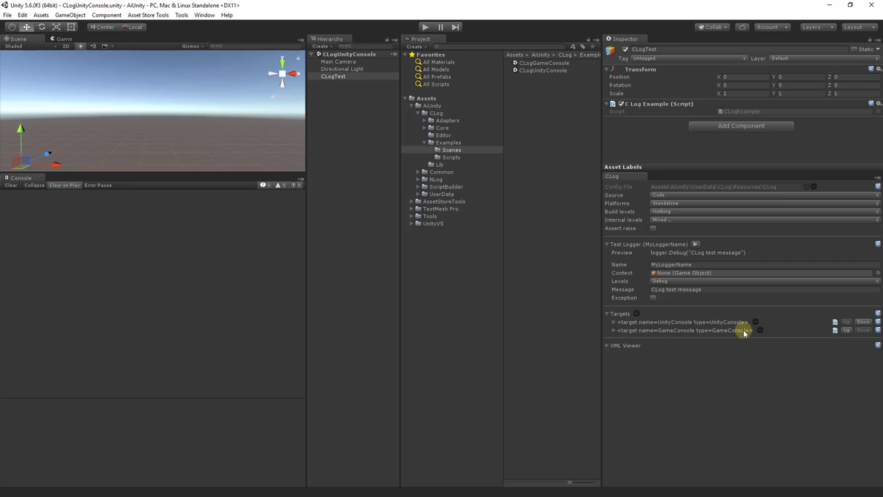
# Step: Clear the UnityConsole target's Platforms to Nothing, then select only Windows Editor
pyautogui.click(614, 322)
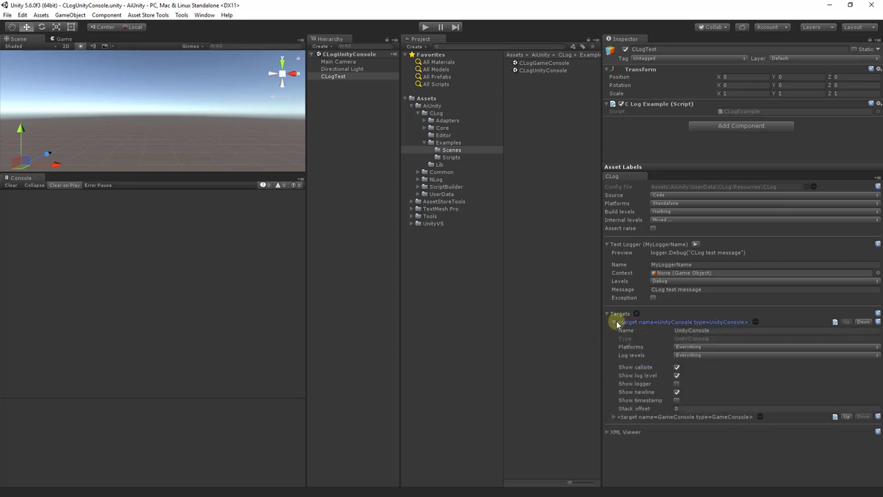
pyautogui.click(683, 346)
pyautogui.click(683, 345)
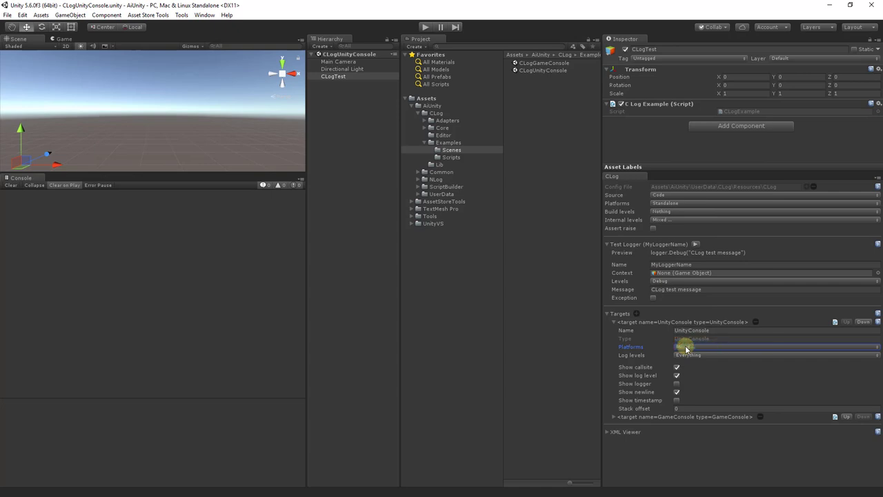
pyautogui.click(685, 349)
pyautogui.click(690, 81)
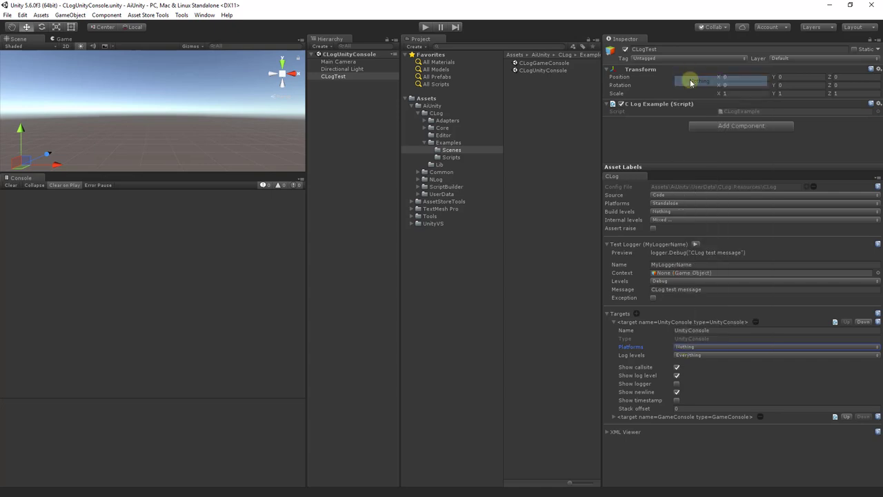
pyautogui.click(685, 347)
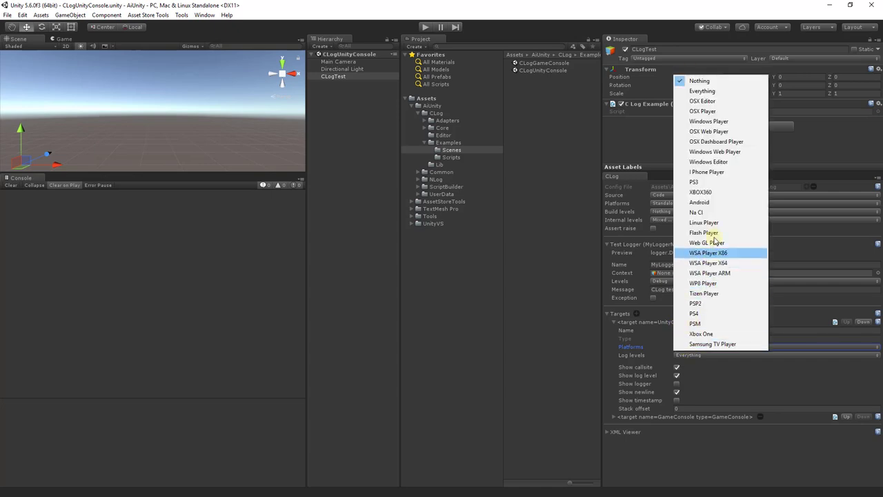
pyautogui.click(710, 162)
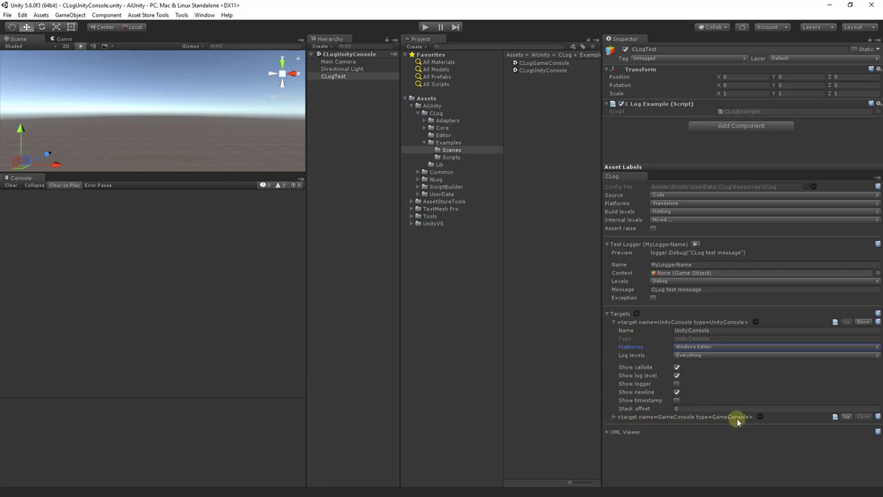
# Step: Fire the Test Logger so a DEBUG-level CLog message appears in the Console
pyautogui.click(695, 245)
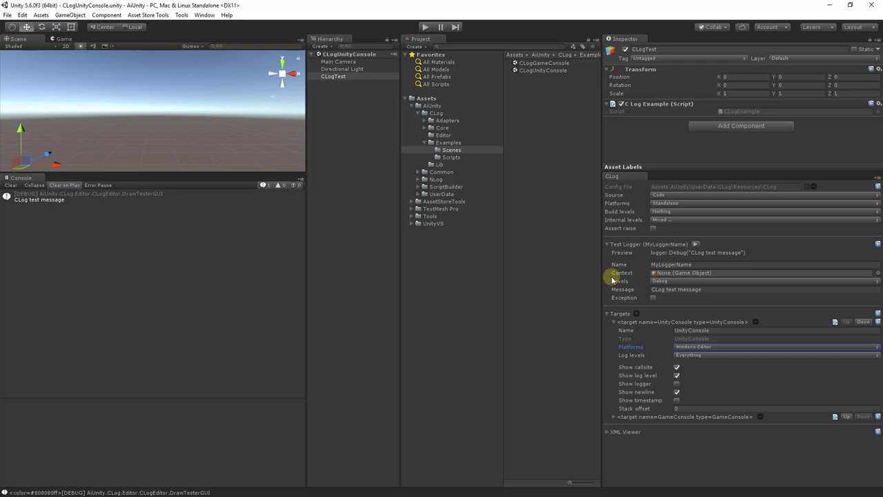
pyautogui.click(346, 79)
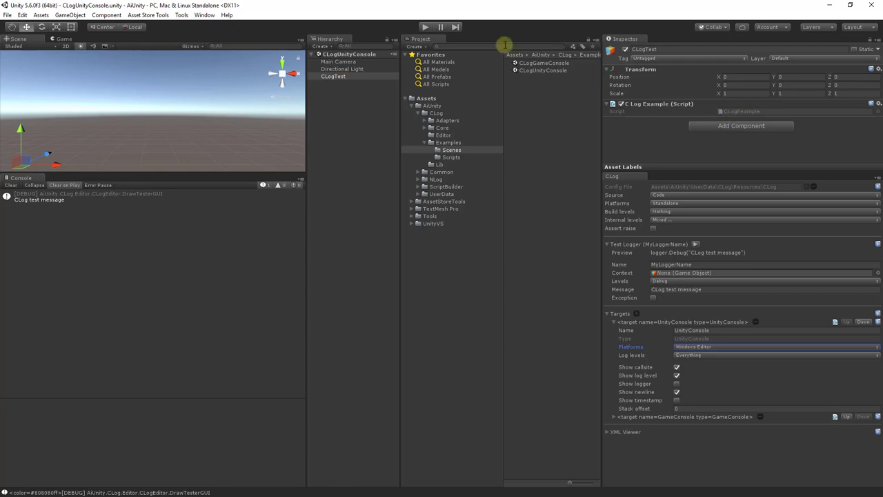
# Step: Play the scene to log ASSERT through TRACE CLogExample messages, then stop playback
pyautogui.click(426, 27)
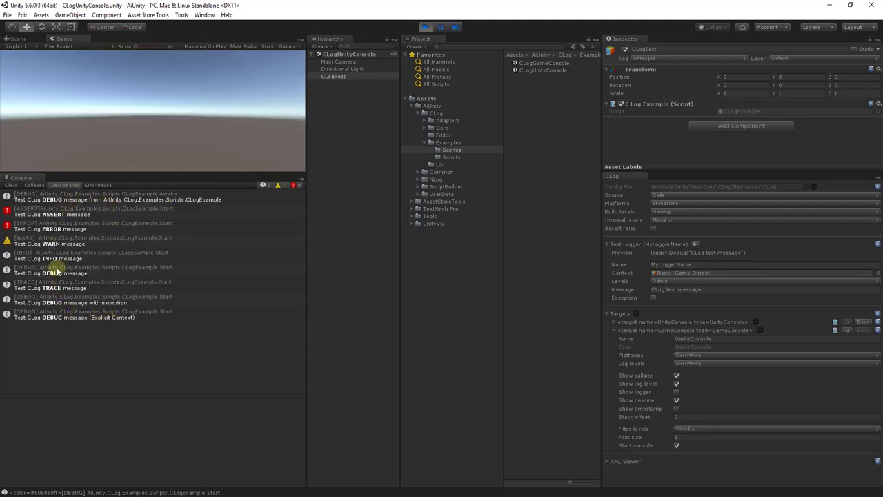
pyautogui.click(425, 27)
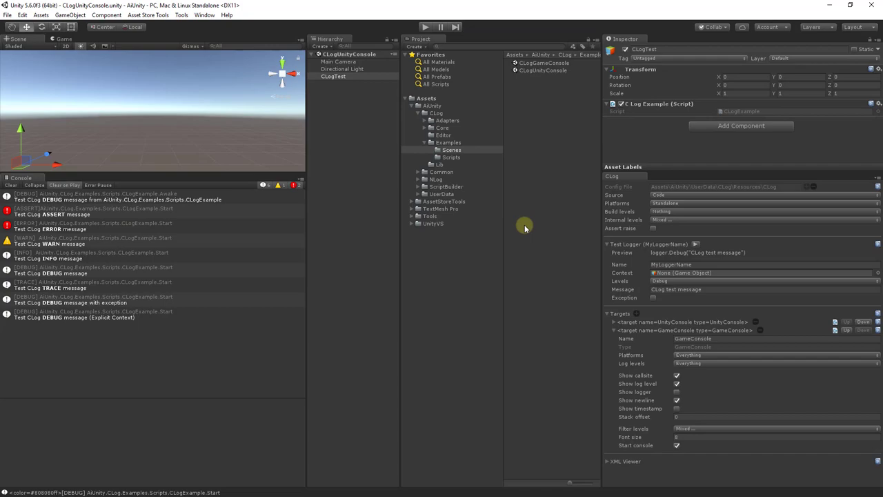